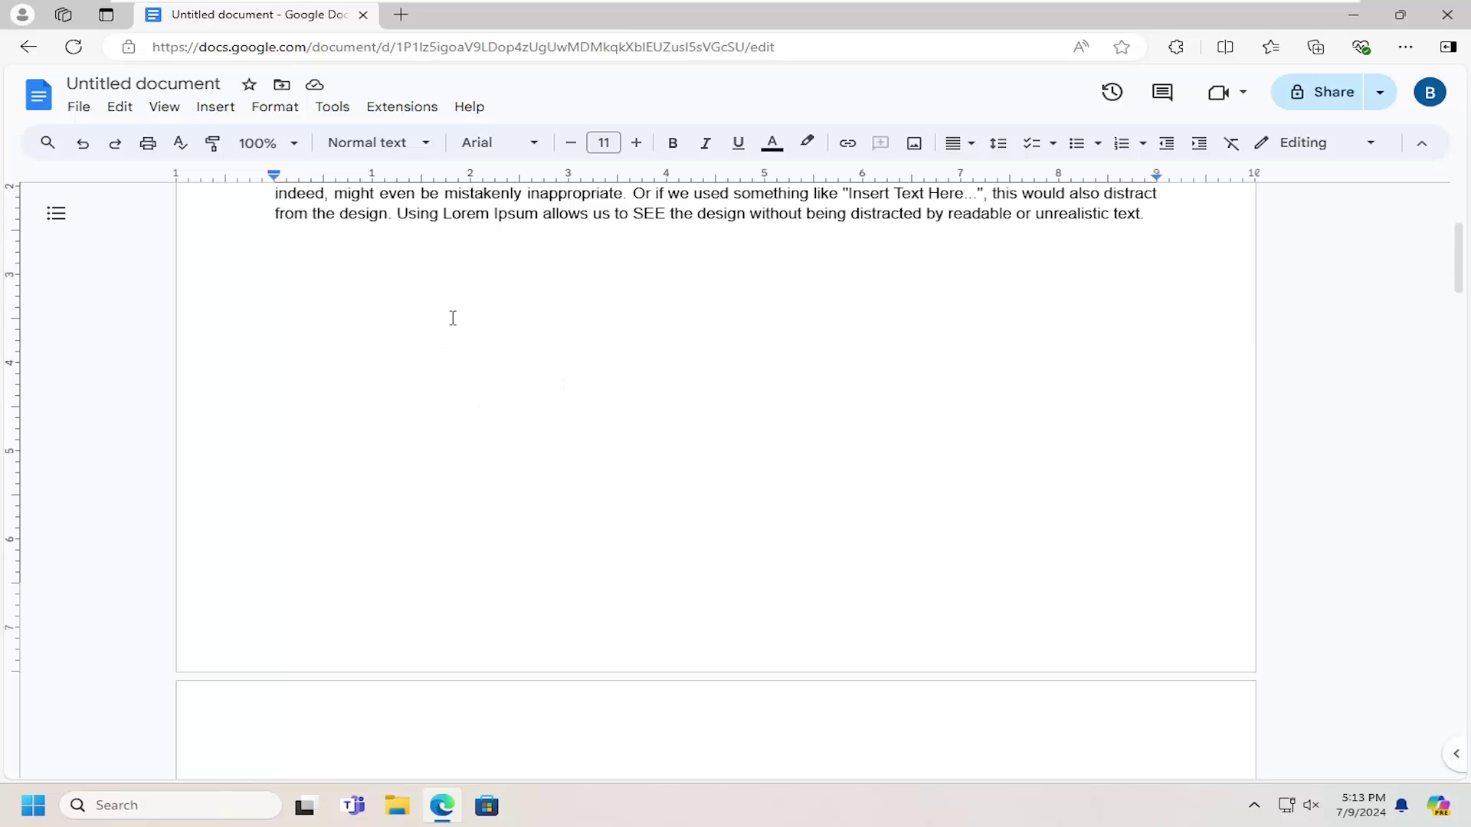
Add blank lines after the last paragraph until the document spans six pages
key("BackSpace")
scroll(453, 315, "up", 3)
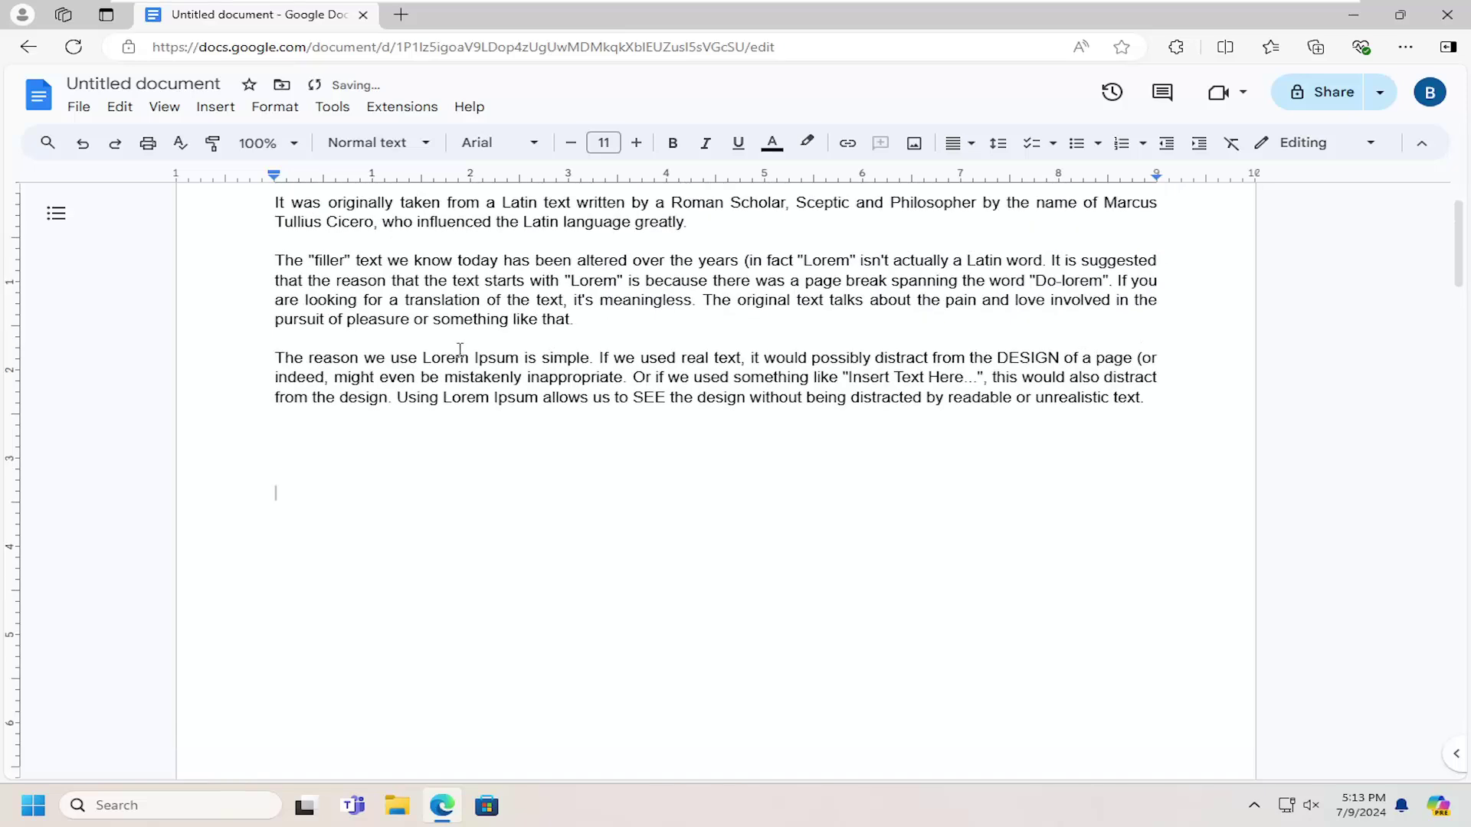
scroll(462, 352, "down", 1)
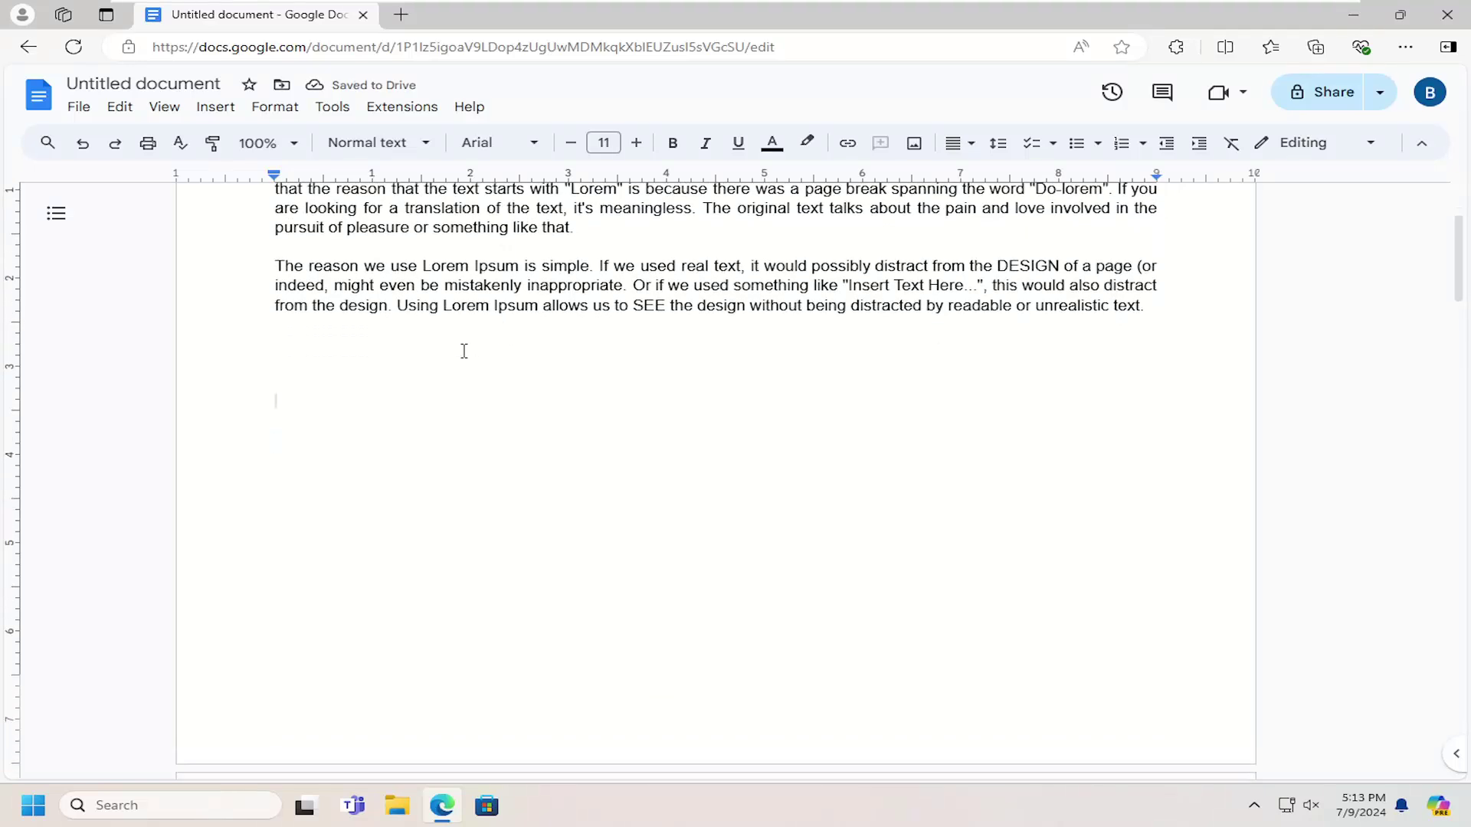
key("Return")
key("Return")
key("Return")
key("Return")
key("Return")
key("Return")
key("Return")
key("Return")
key("Return")
key("Return")
key("Return")
key("Return")
key("Return")
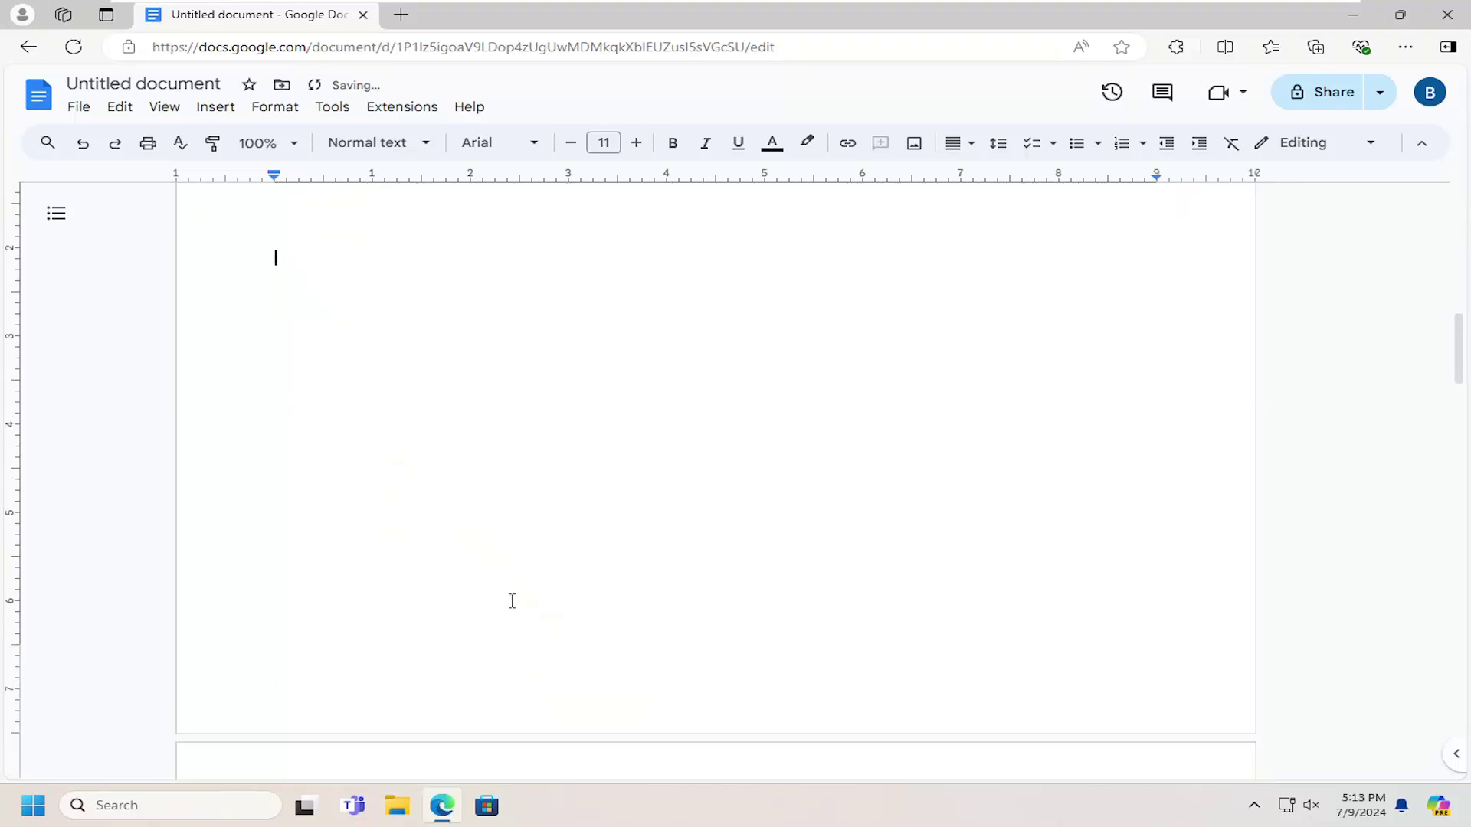
scroll(476, 546, "down", 2)
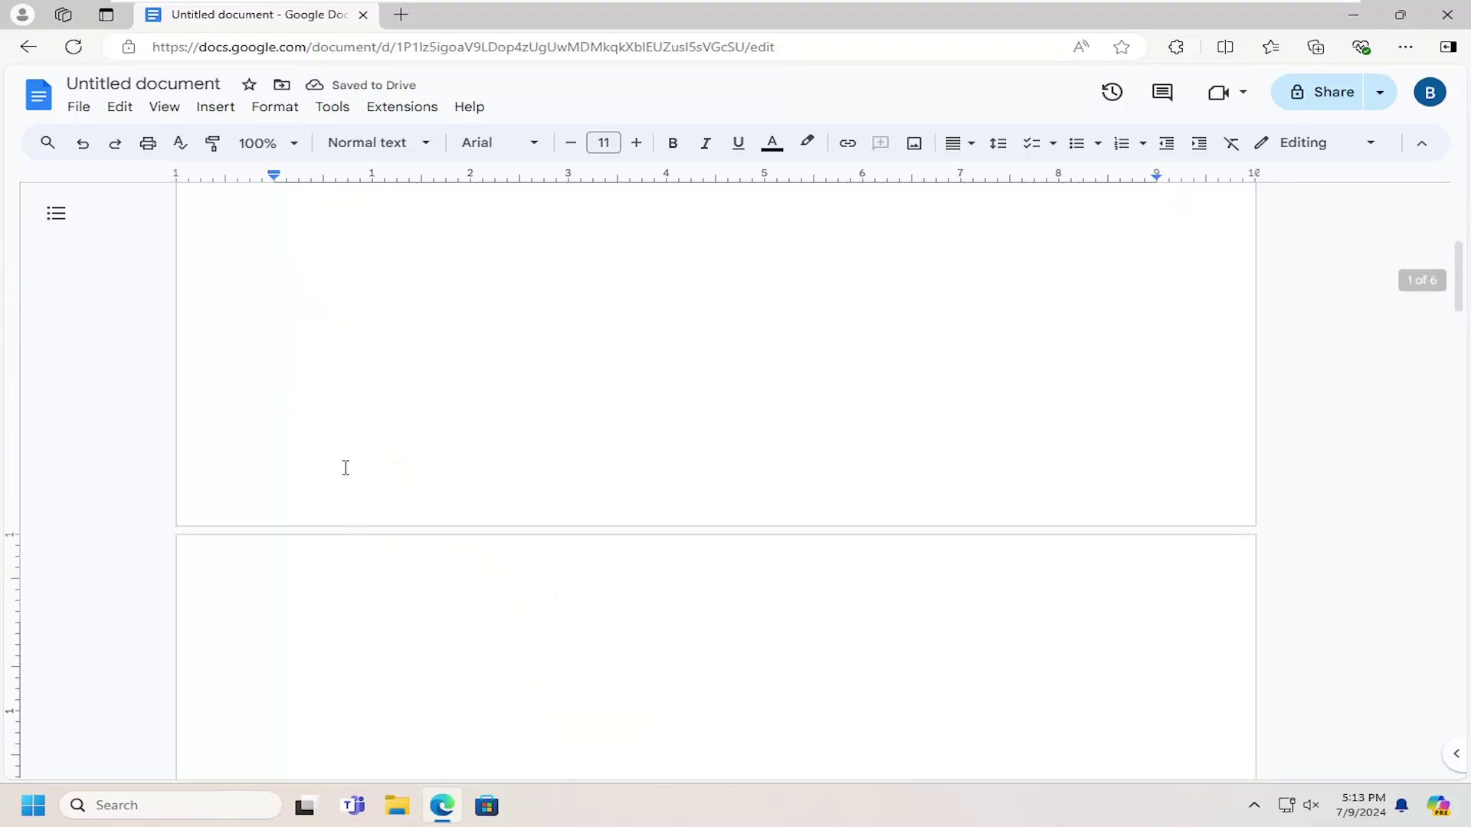
scroll(383, 446, "down", 2)
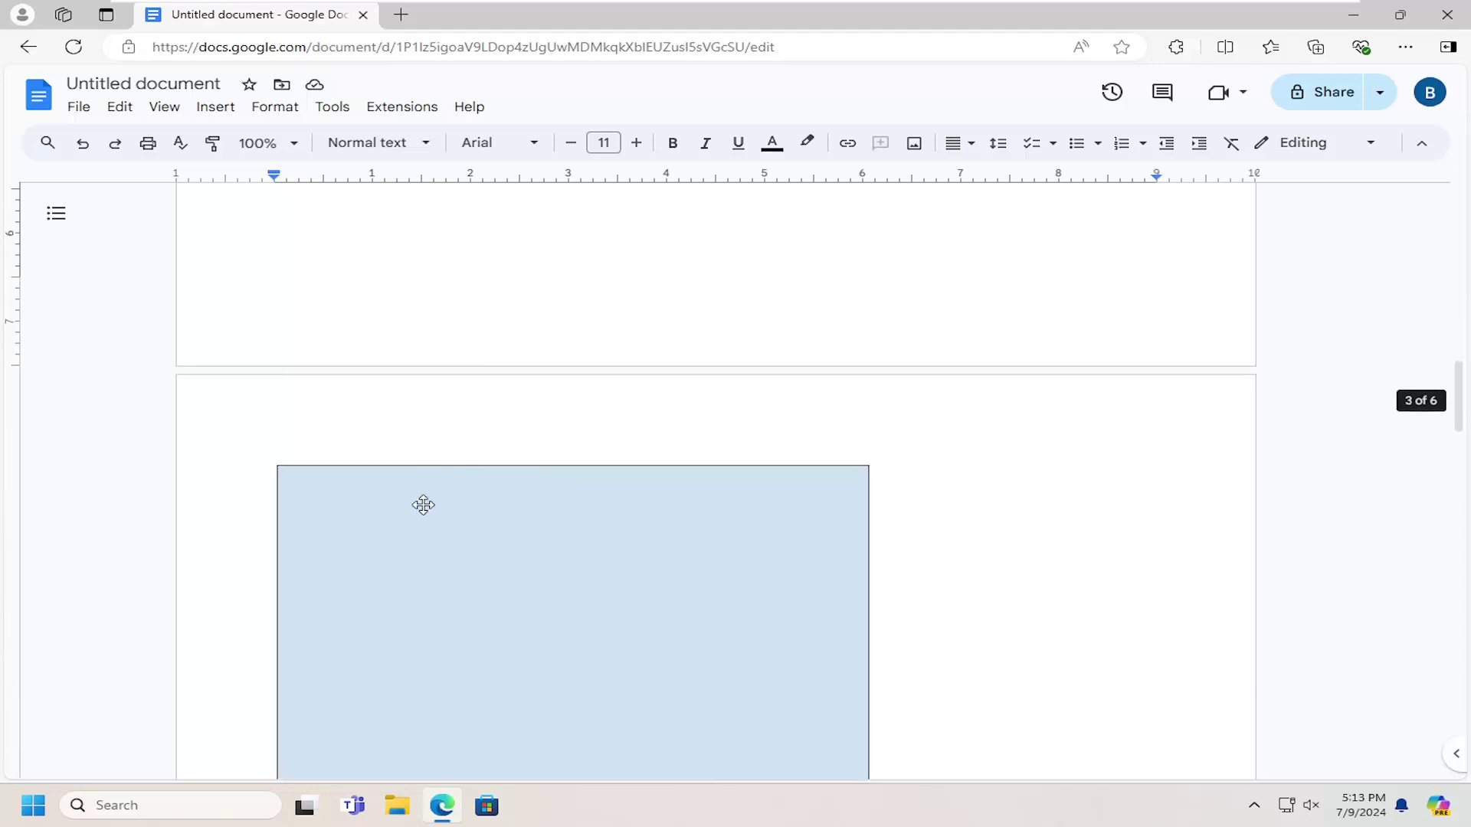
scroll(453, 560, "up", 2)
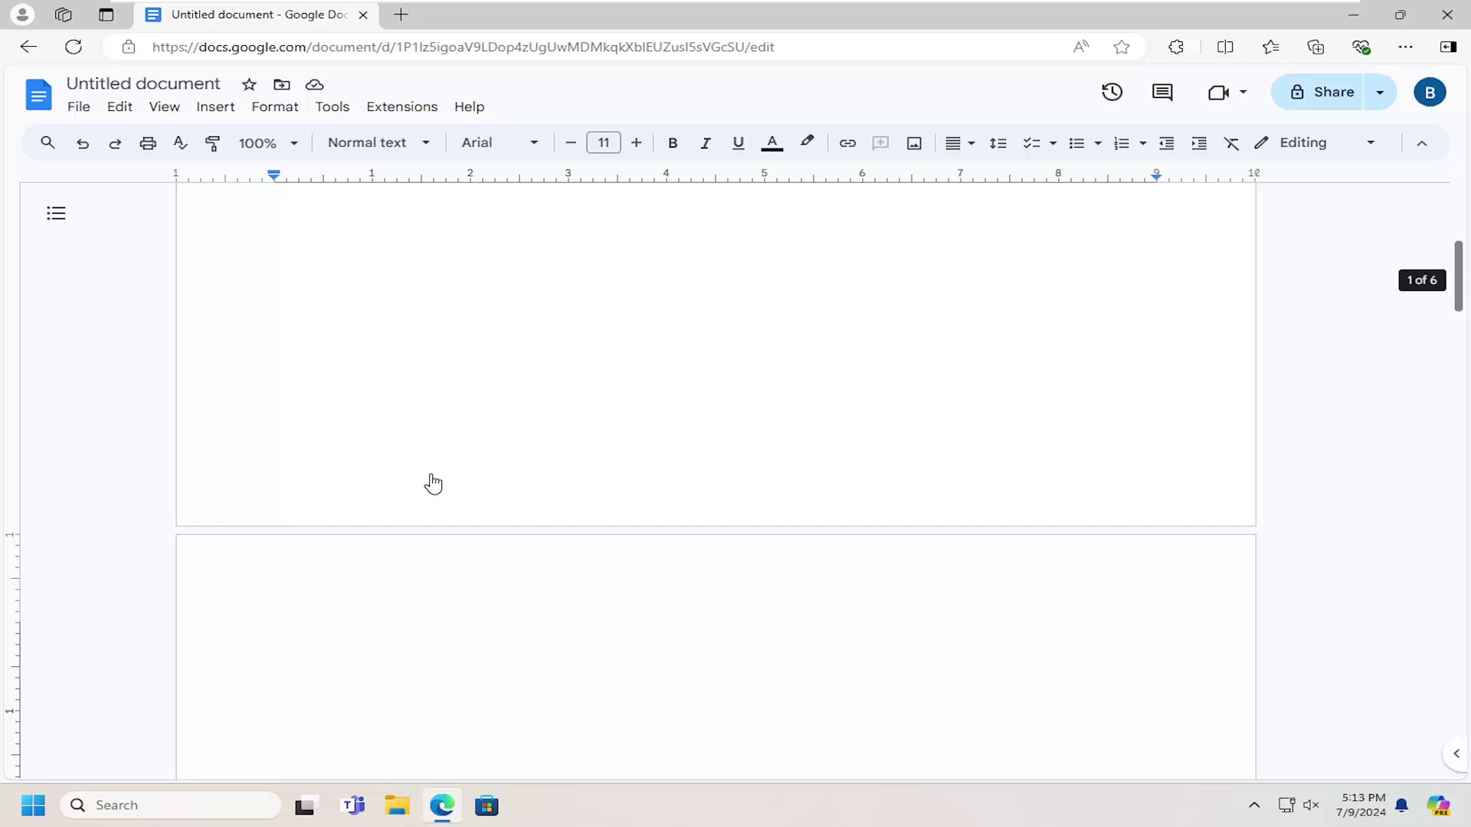
scroll(422, 412, "up", 2)
Insert a page break on the empty line below the Lorem Ipsum text
left_click(362, 360)
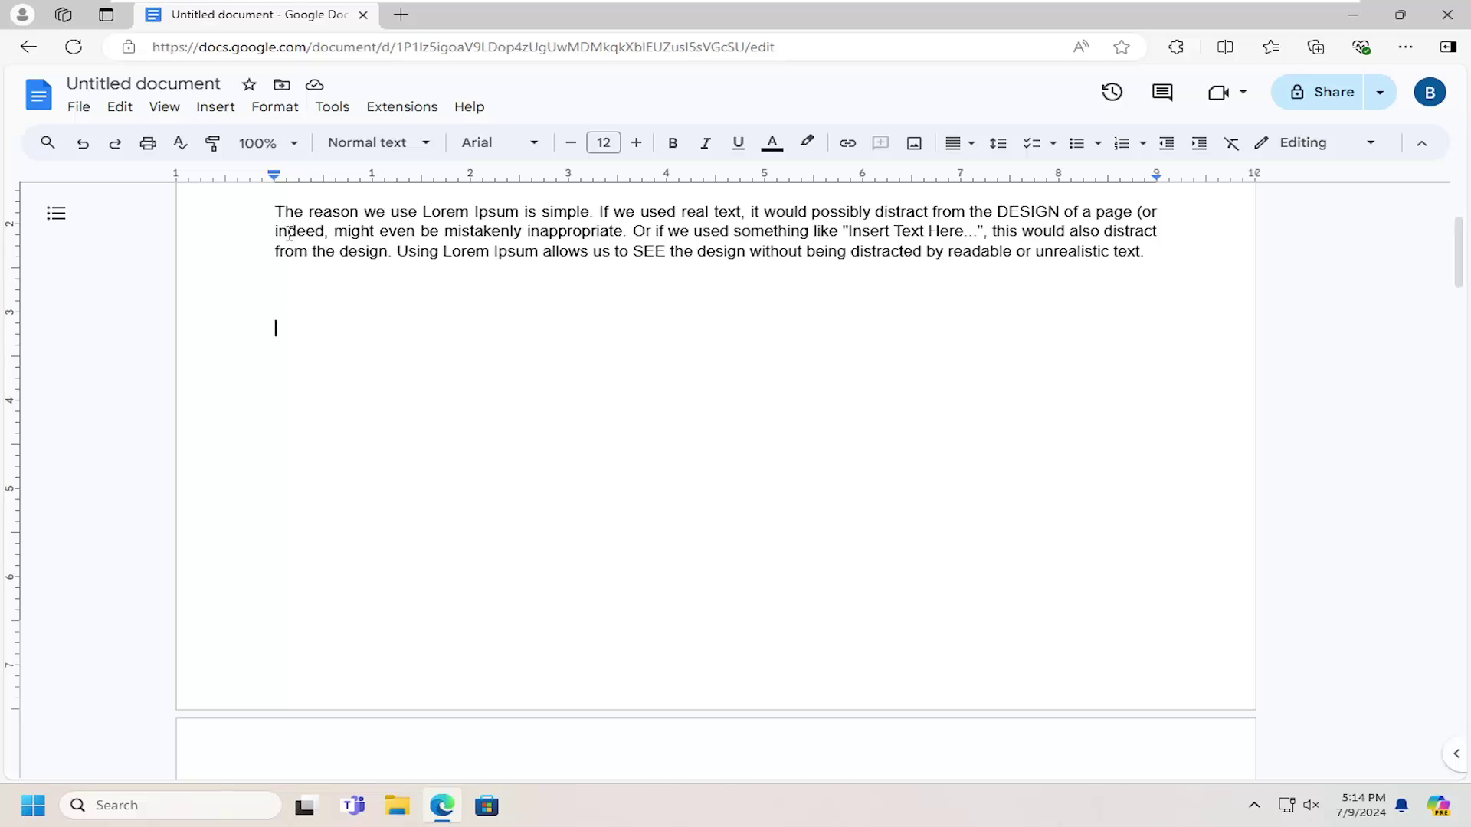
left_click(216, 105)
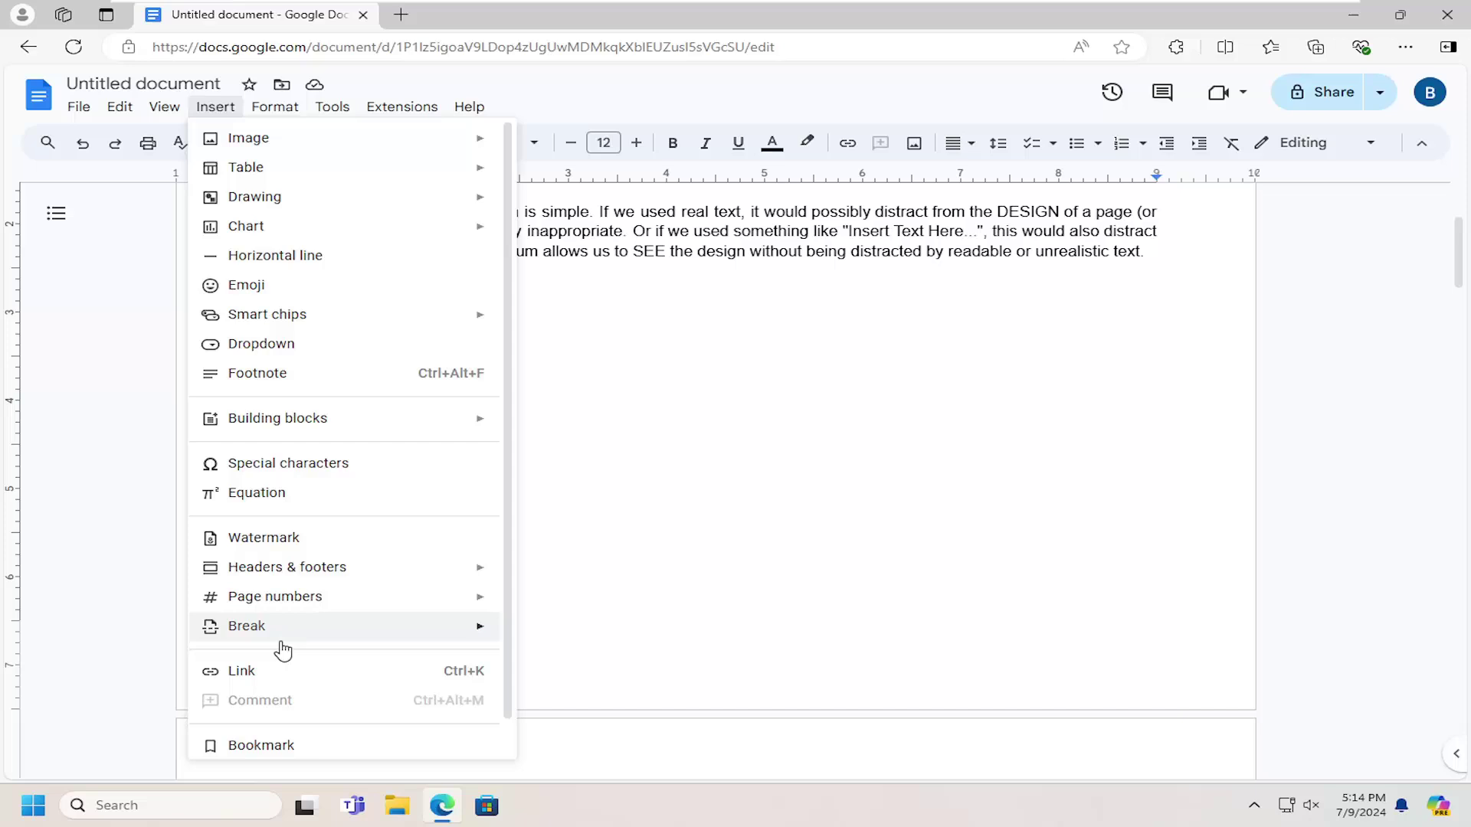
mouse_move(246, 625)
left_click(554, 632)
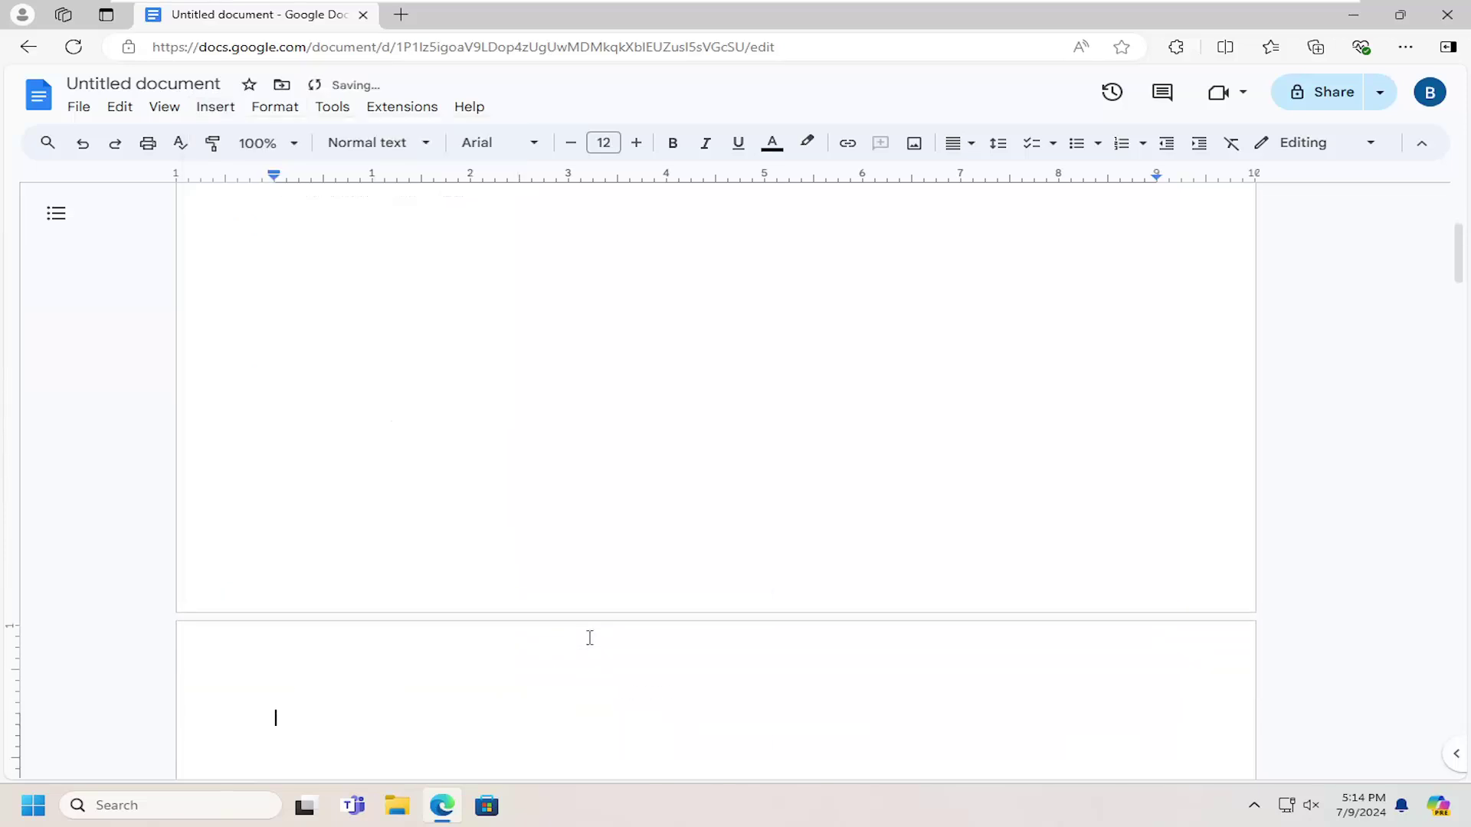
scroll(446, 539, "down", 2)
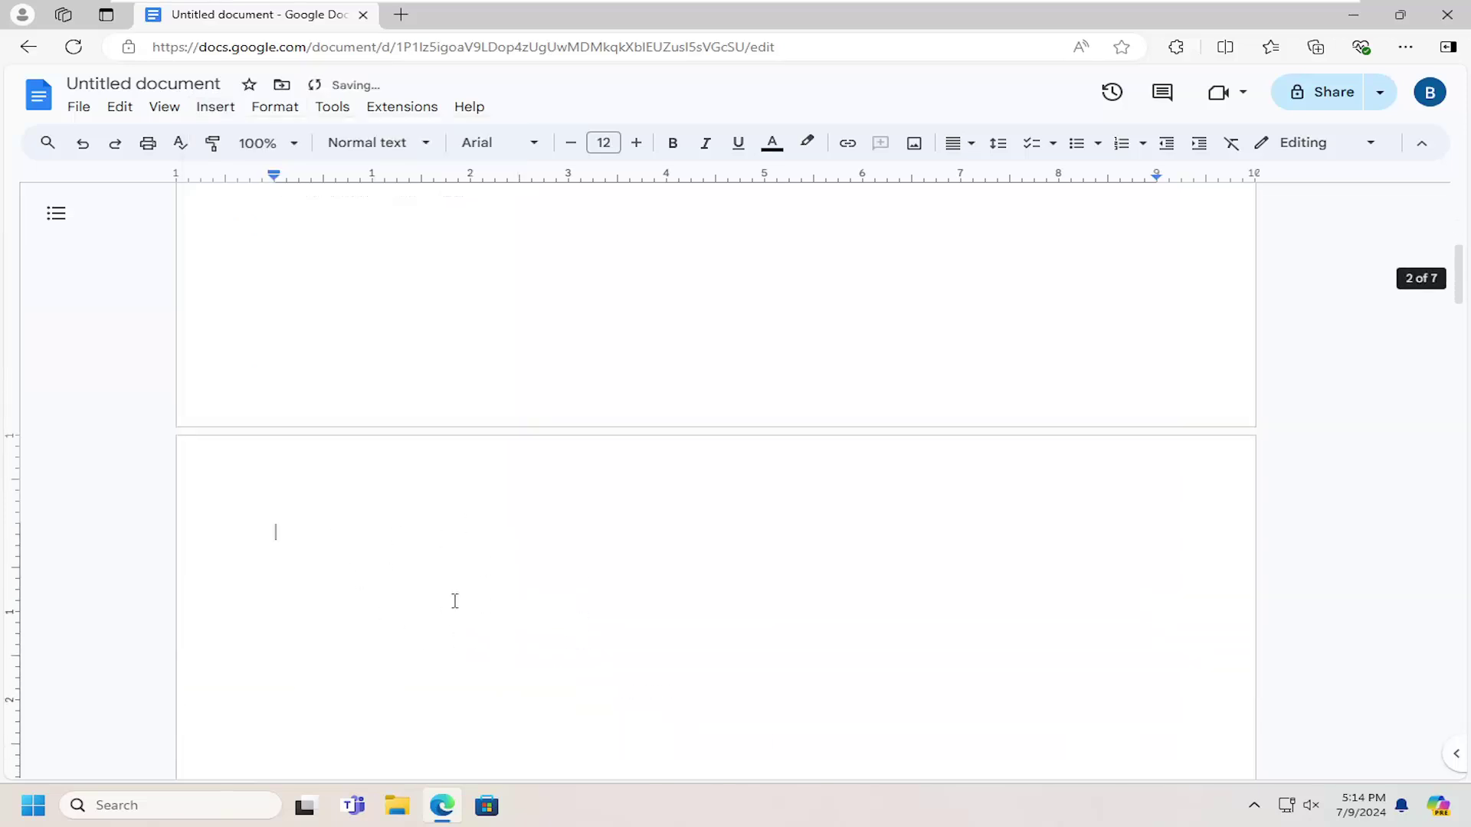